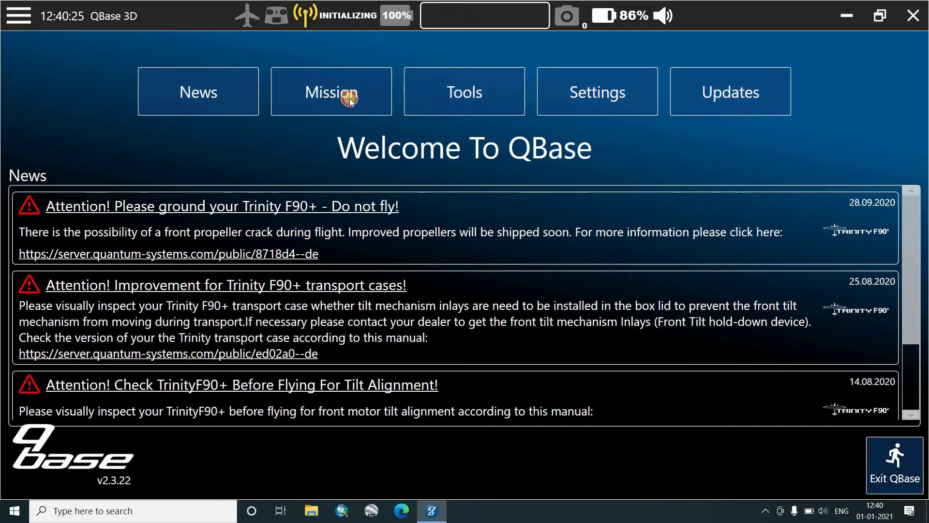
Step: Load the recent mission MIRZAPUR MOHNAWALA and set its link loss tolerance to 840 s in the mission settings
click(343, 107)
click(597, 313)
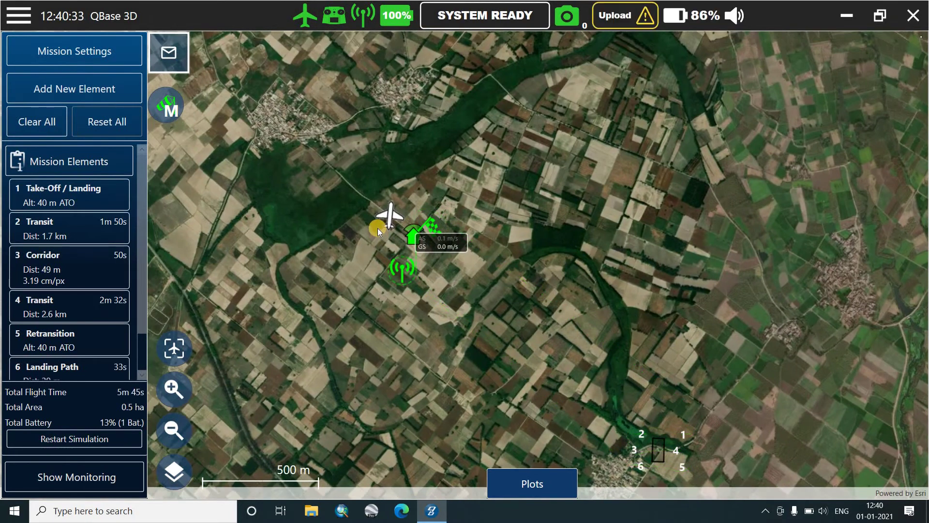
click(94, 57)
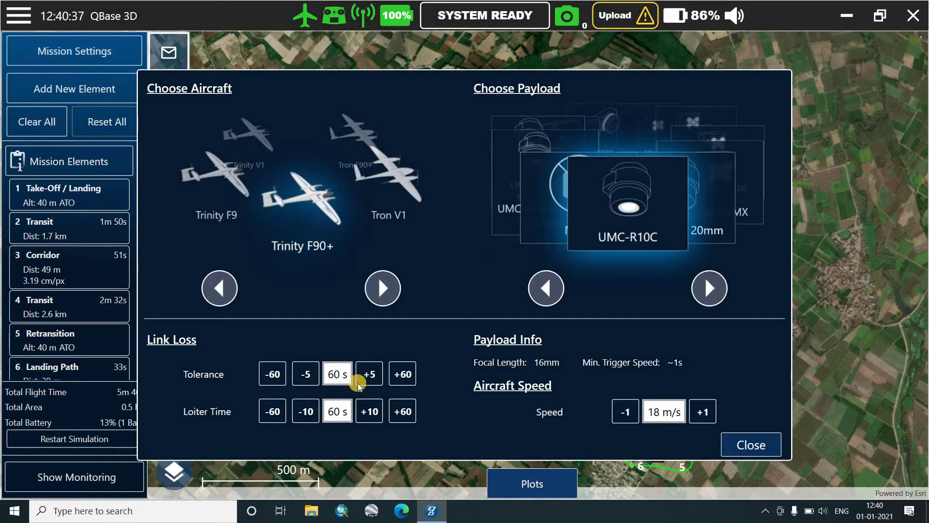
click(400, 375)
click(401, 377)
click(400, 376)
click(401, 377)
click(401, 376)
click(400, 376)
click(401, 376)
click(401, 376)
click(401, 376)
click(400, 376)
click(401, 377)
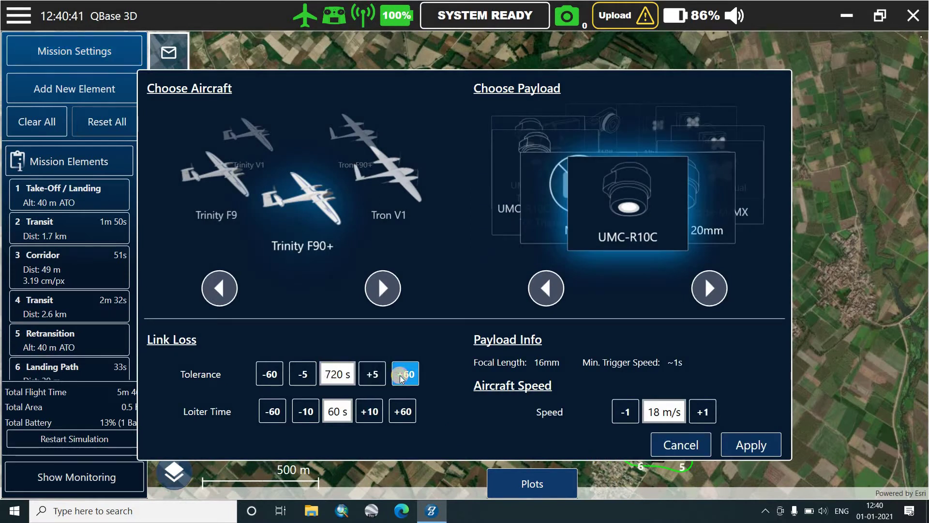
click(400, 377)
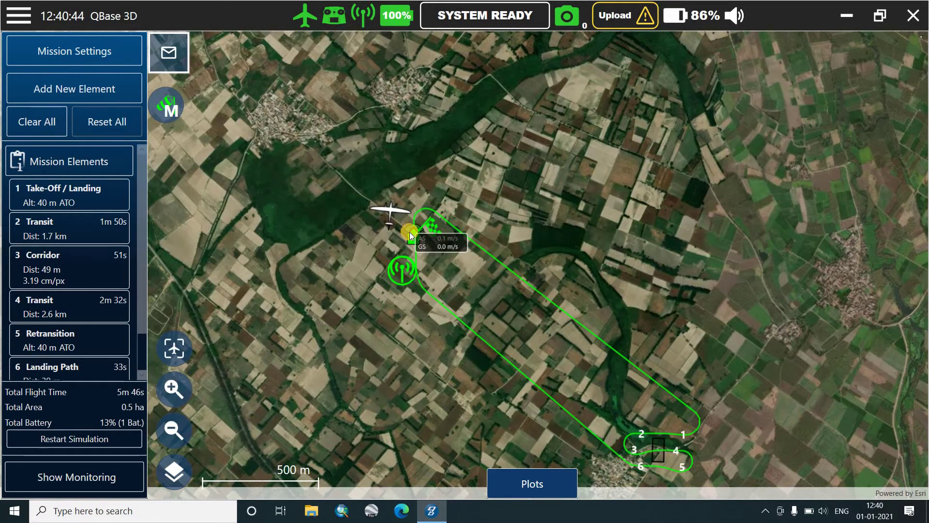
Step: Move the mission's take-off point onto the aircraft's current position beside the dirt road
scroll(409, 231, up, 3)
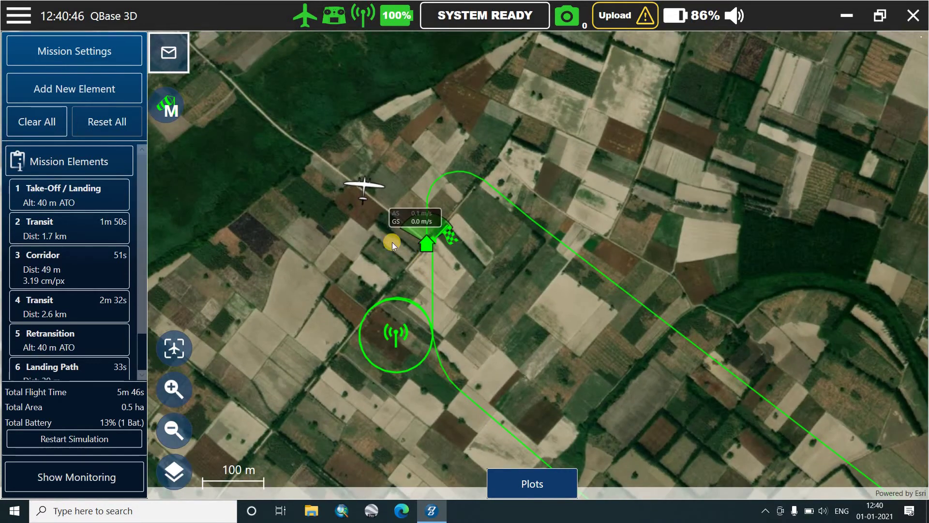
drag(369, 191, 364, 222)
scroll(362, 226, up, 2)
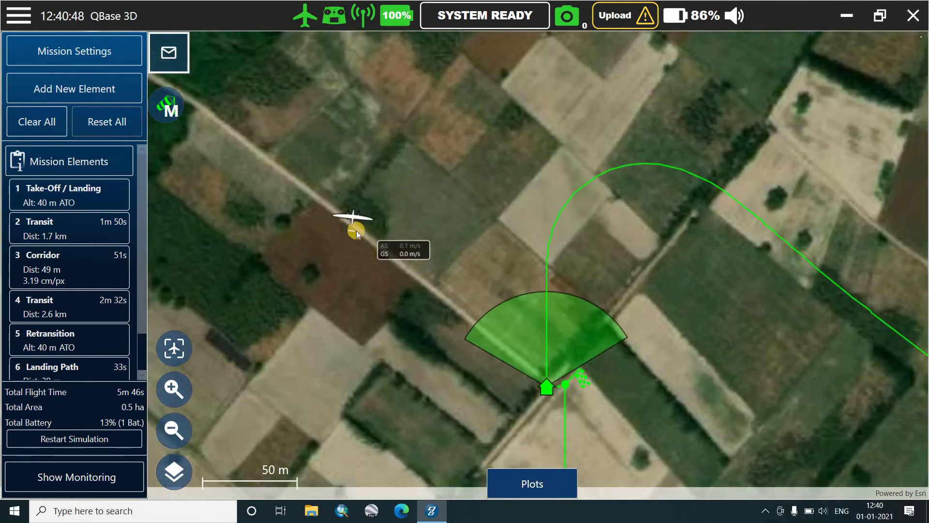
click(557, 386)
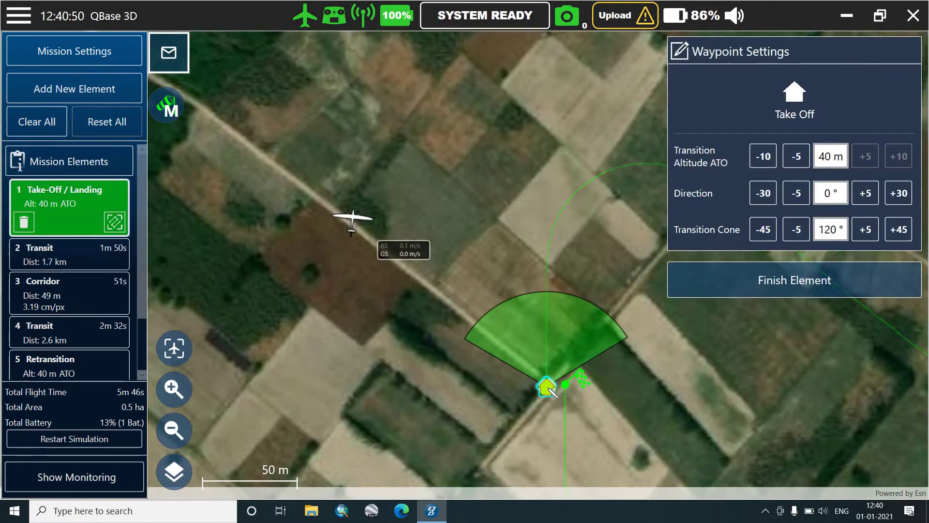
click(345, 215)
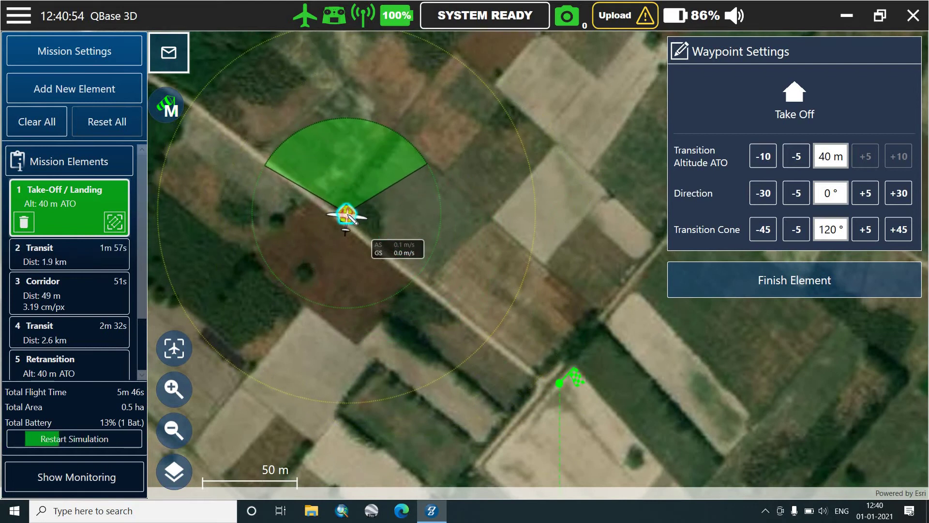
Step: Fine-tune the take-off point's position on the aircraft and set the take-off direction to 5°
scroll(349, 222, up, 2)
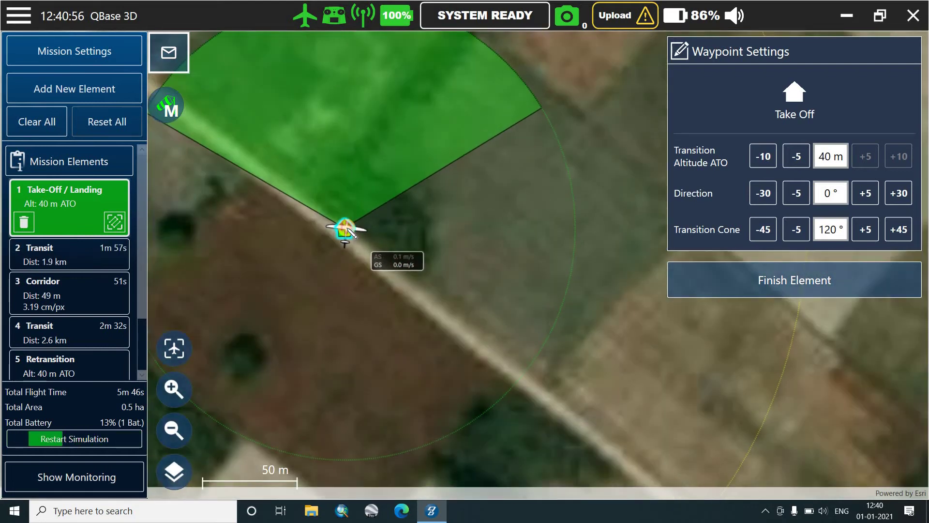
scroll(349, 231, up, 2)
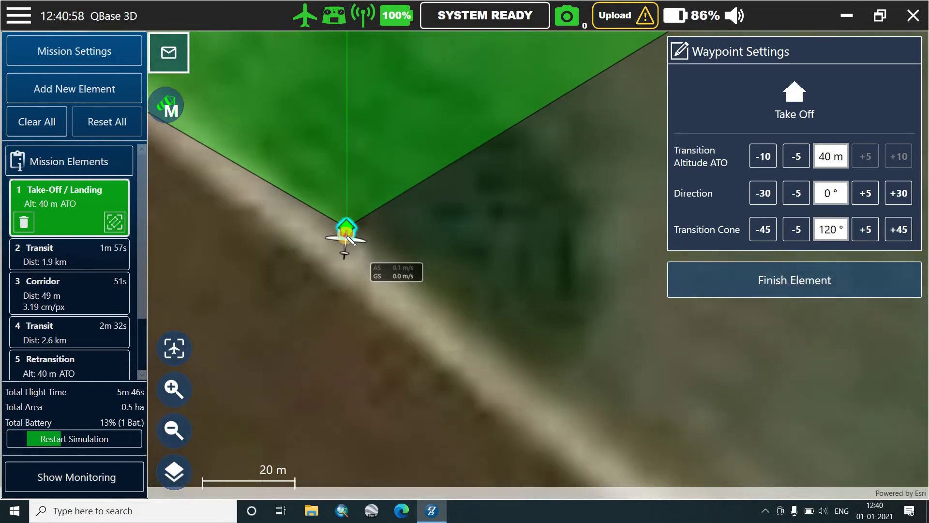
scroll(349, 231, up, 2)
mouse_move(345, 244)
mouse_down()
mouse_move(730, 192)
mouse_move(857, 192)
mouse_move(420, 248)
mouse_move(346, 245)
mouse_up()
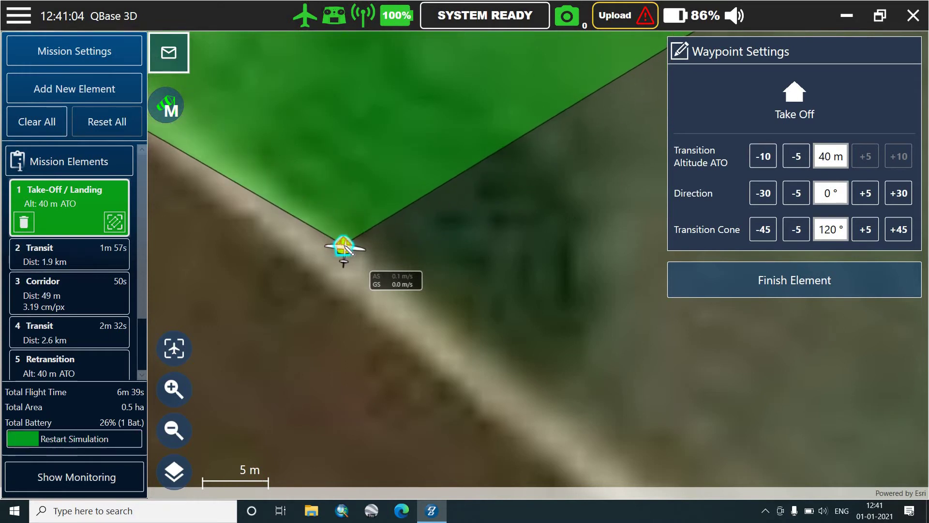
click(896, 162)
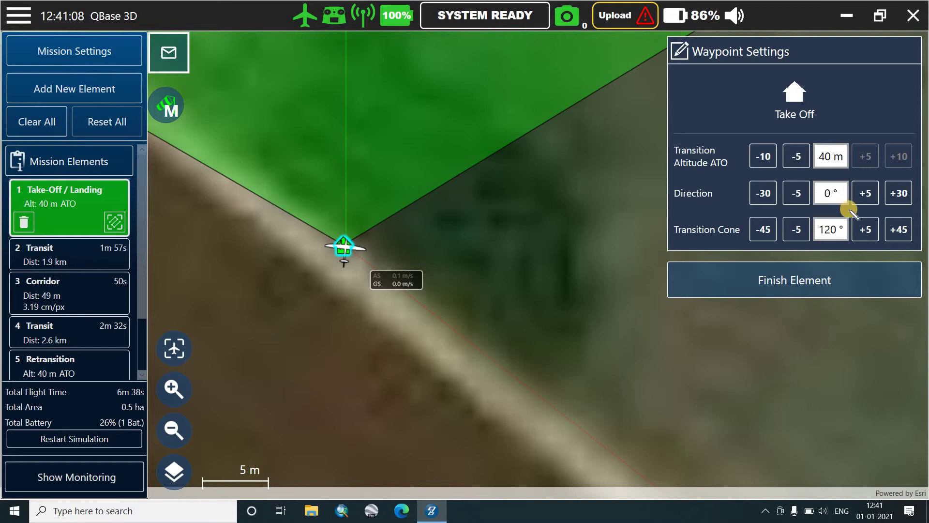
click(866, 194)
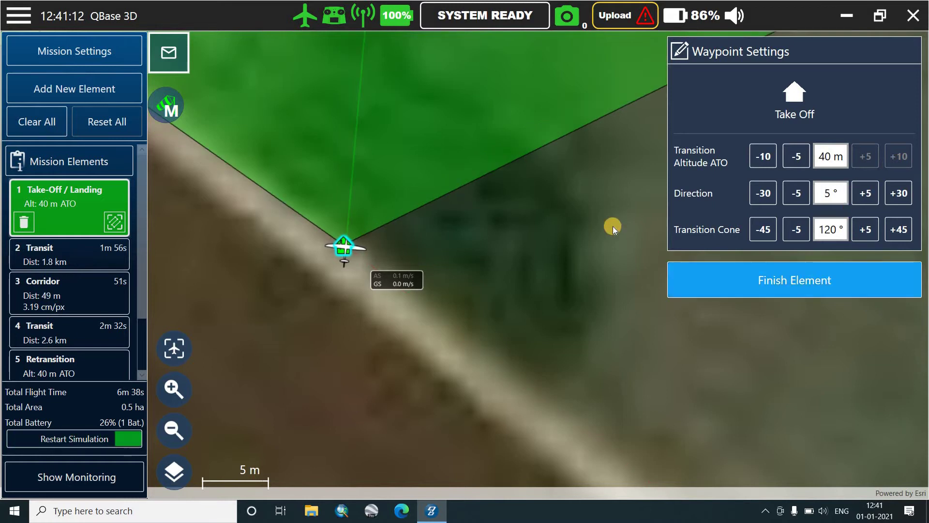
Step: Move the retransition point to just south of the take-off point and finish editing the element
scroll(613, 227, down, 4)
scroll(628, 218, down, 1)
click(62, 337)
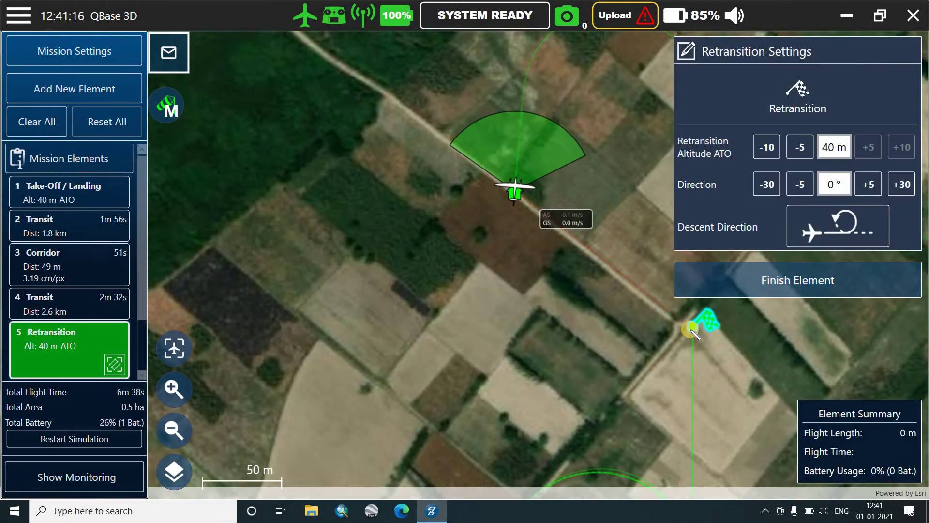
mouse_move(693, 329)
mouse_down()
mouse_move(598, 289)
mouse_move(517, 214)
mouse_move(163, 259)
mouse_move(422, 240)
mouse_move(516, 213)
mouse_up()
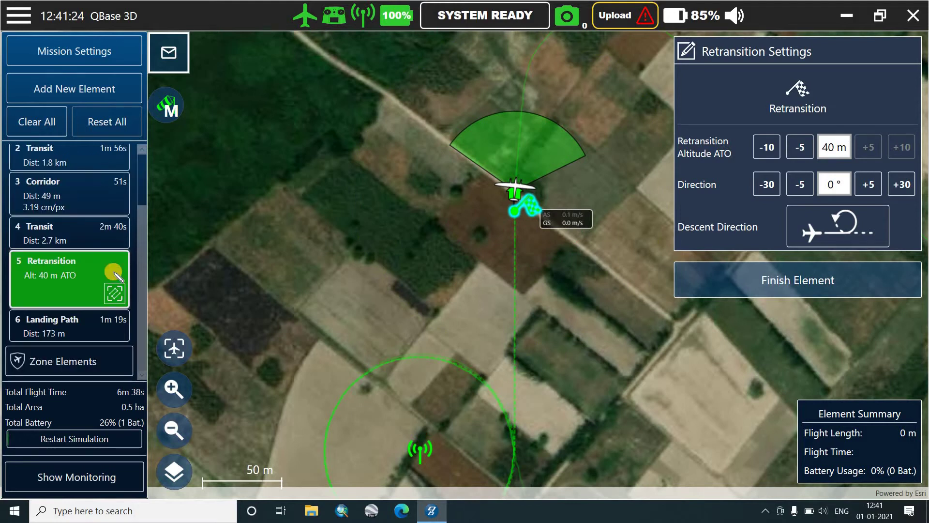
scroll(545, 252, down, 1)
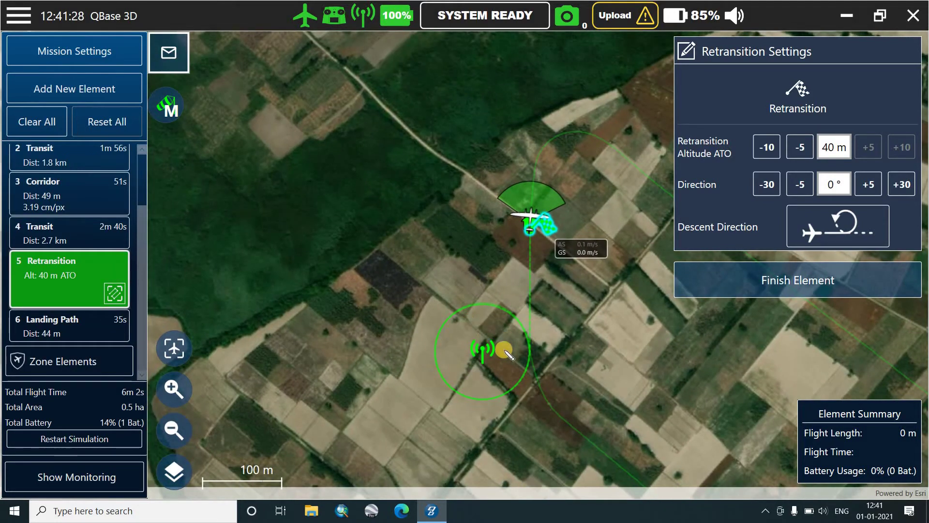
click(757, 284)
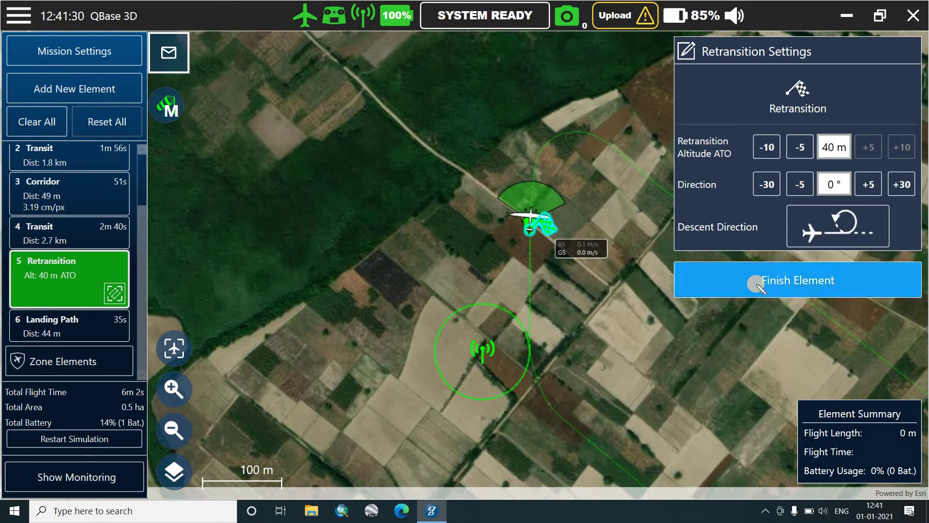
Step: Display the altitude plot and bring the whole flight path into view to review the mission profile
scroll(610, 213, down, 3)
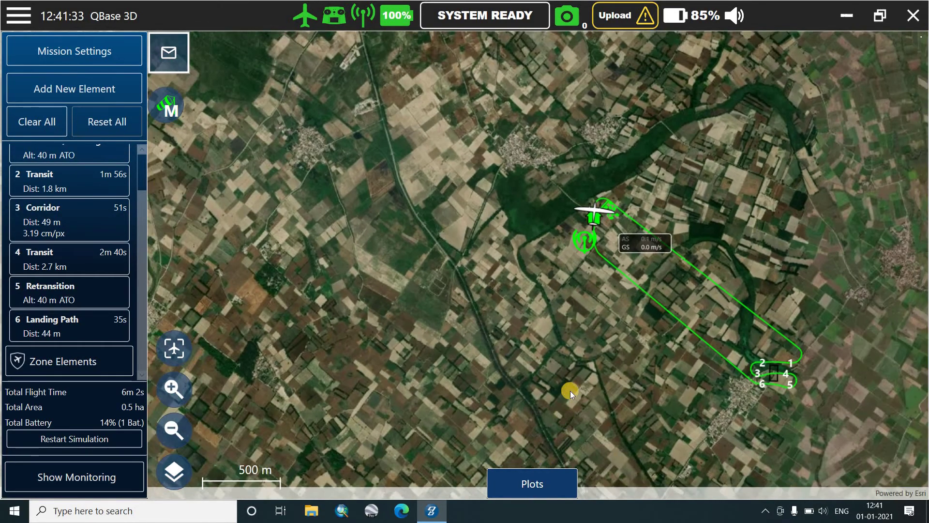
click(541, 480)
drag(523, 266, 408, 189)
Step: Set the manual wind to Wind Too Strong (>8.5m/s) with its arrow pointing west-southwest, and close the altitude plot
click(174, 103)
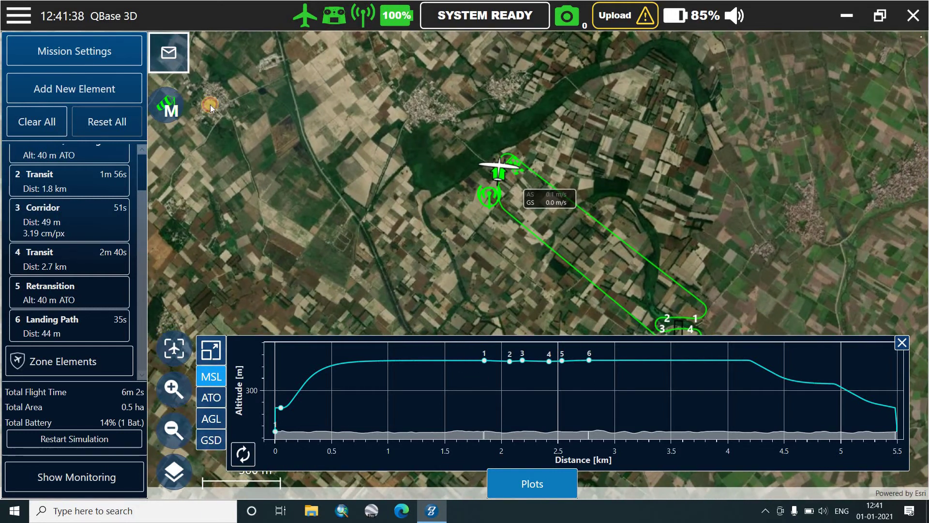
click(347, 128)
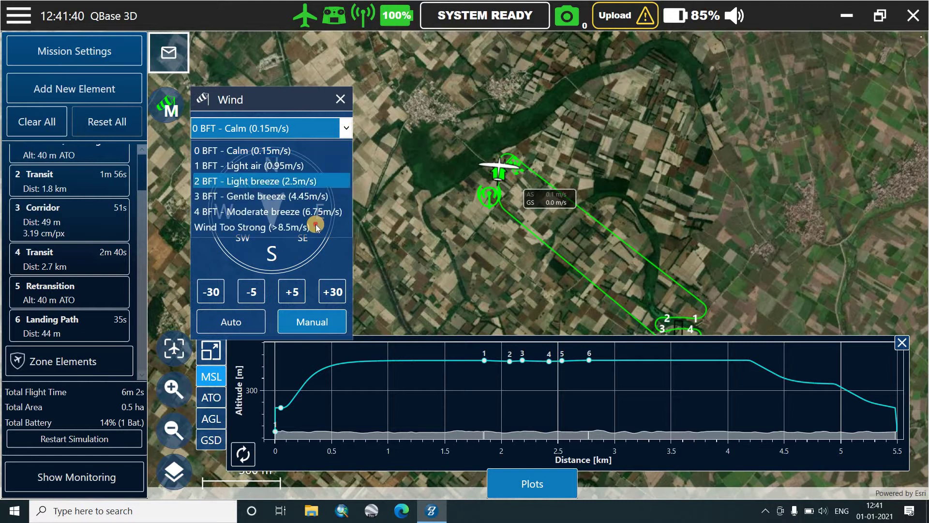
click(332, 293)
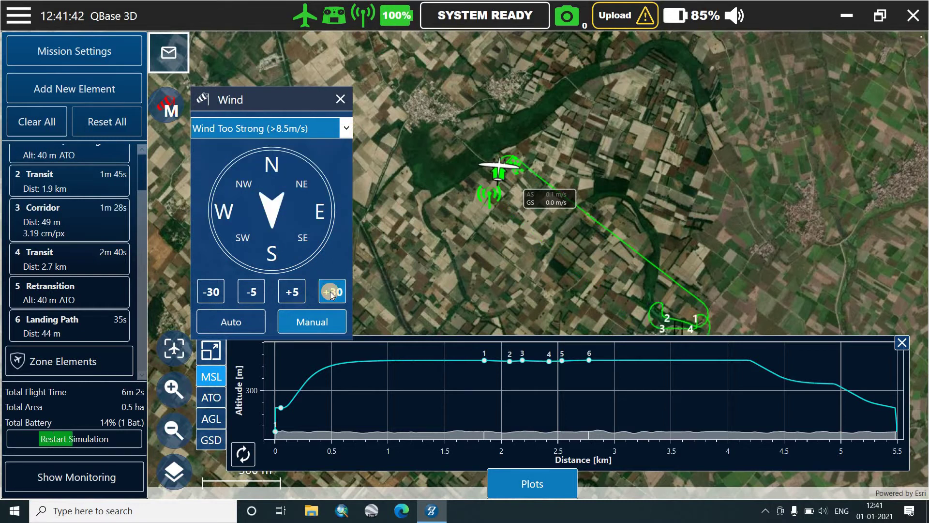
click(332, 293)
click(332, 292)
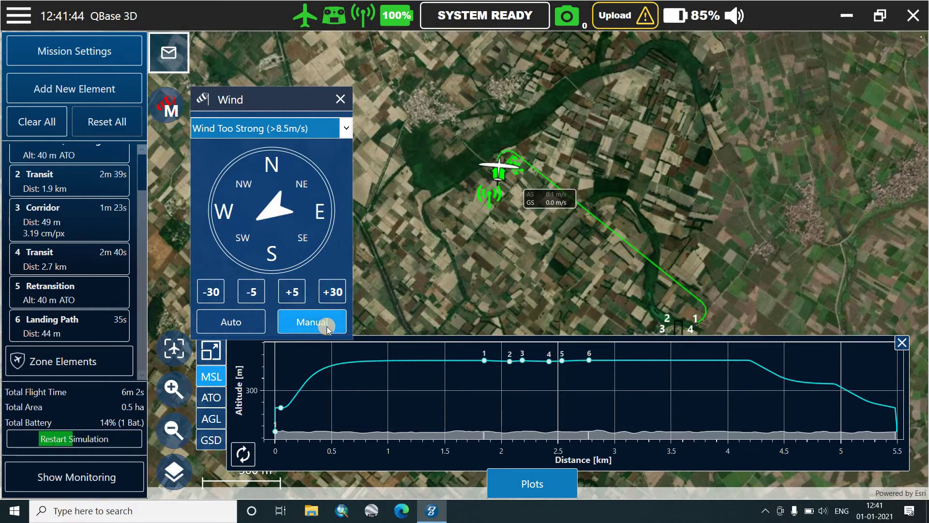
click(505, 485)
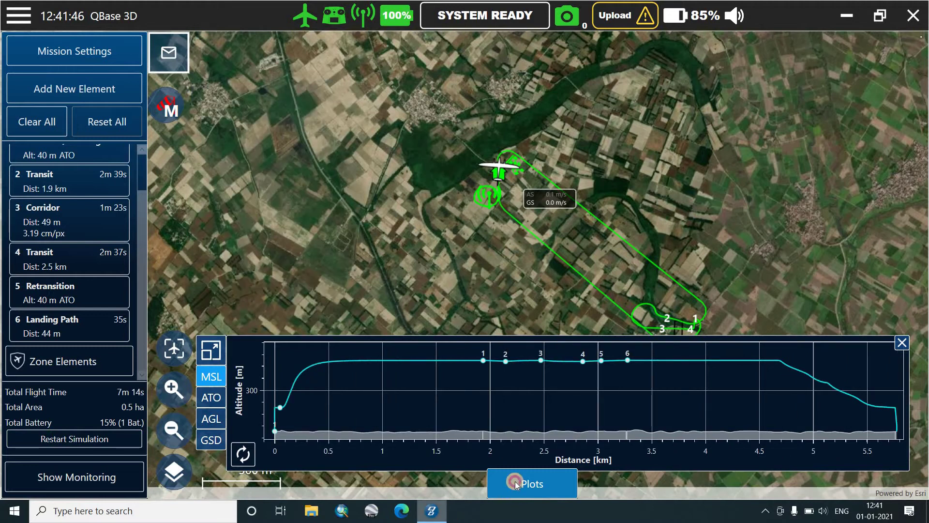
Step: Return to the open mission from the mission page and switch to the monitoring view
click(15, 18)
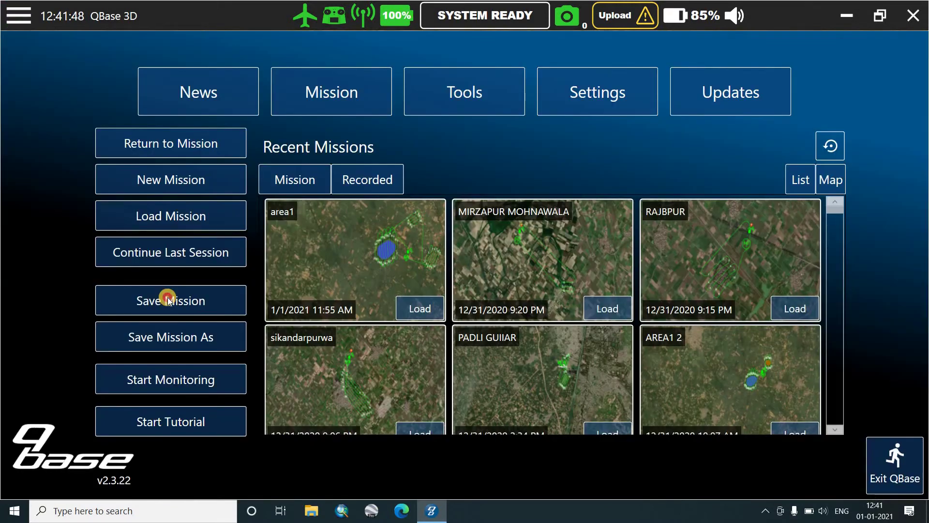
click(193, 145)
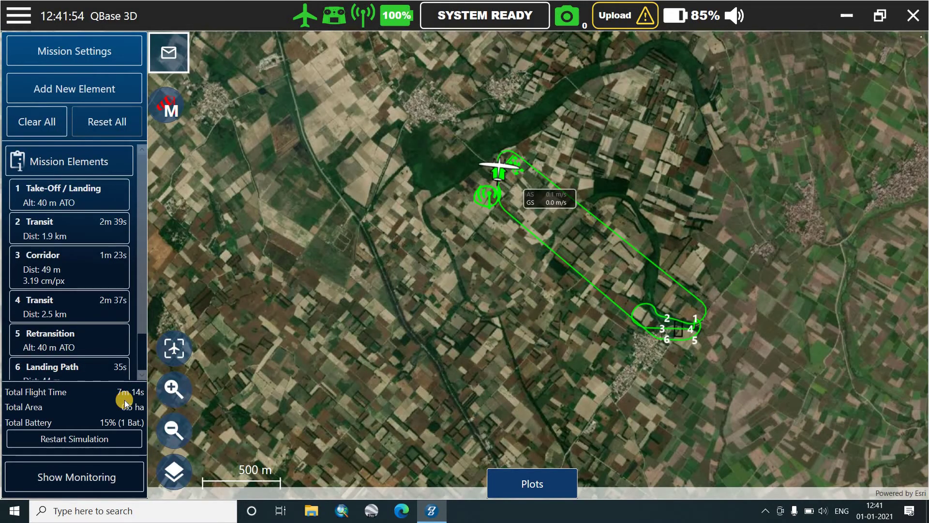
click(85, 477)
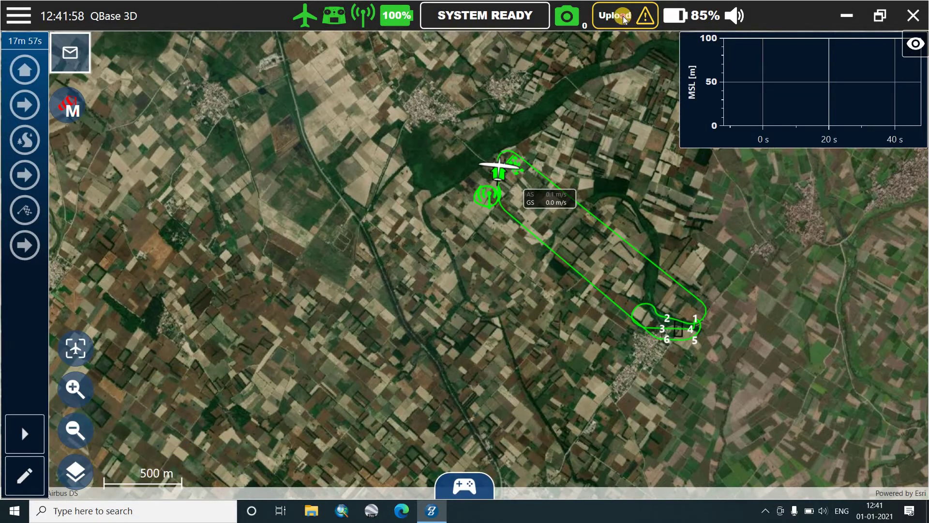
Step: Write the flight plan to the aircraft, accepting both the link loss and legal restriction acknowledgements
click(623, 18)
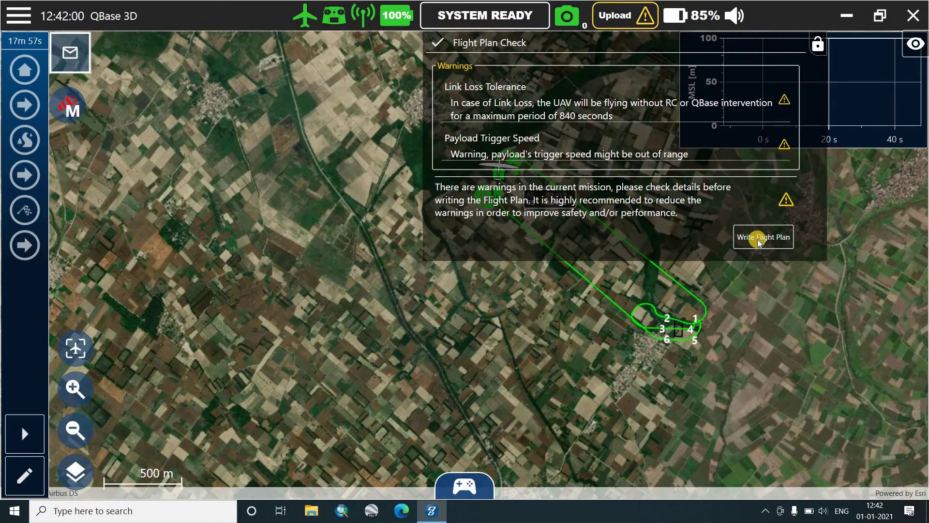
click(759, 238)
click(682, 202)
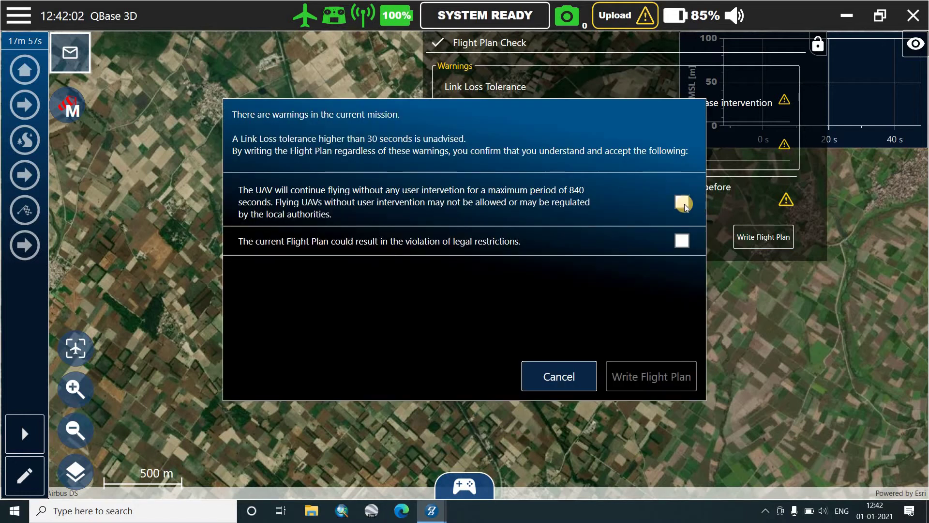
click(683, 240)
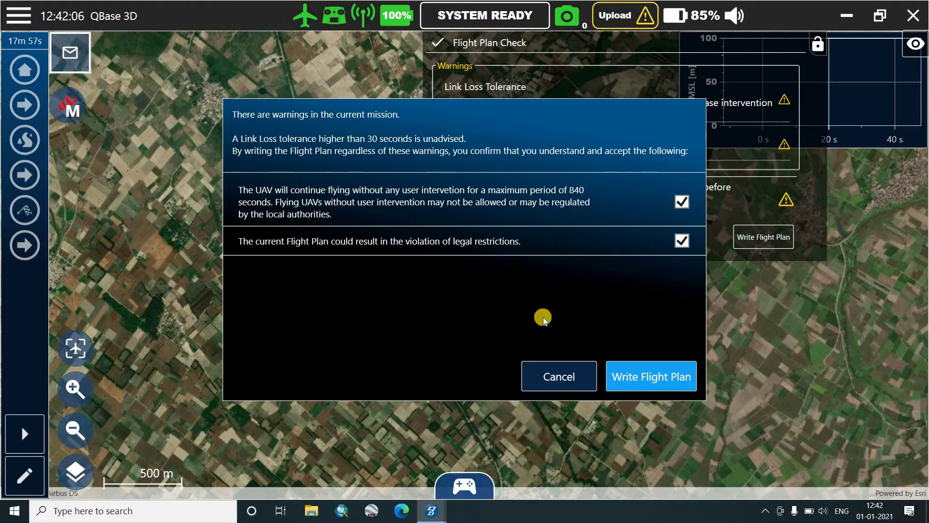
key(Return)
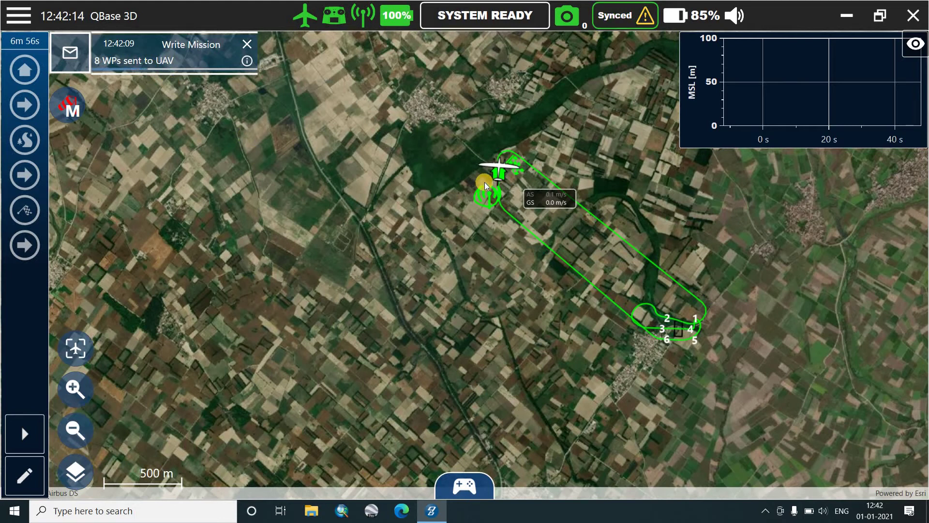
Step: Examine the aircraft's version details, sensor status and ESC temperatures, plus the data link status
scroll(505, 171, up, 3)
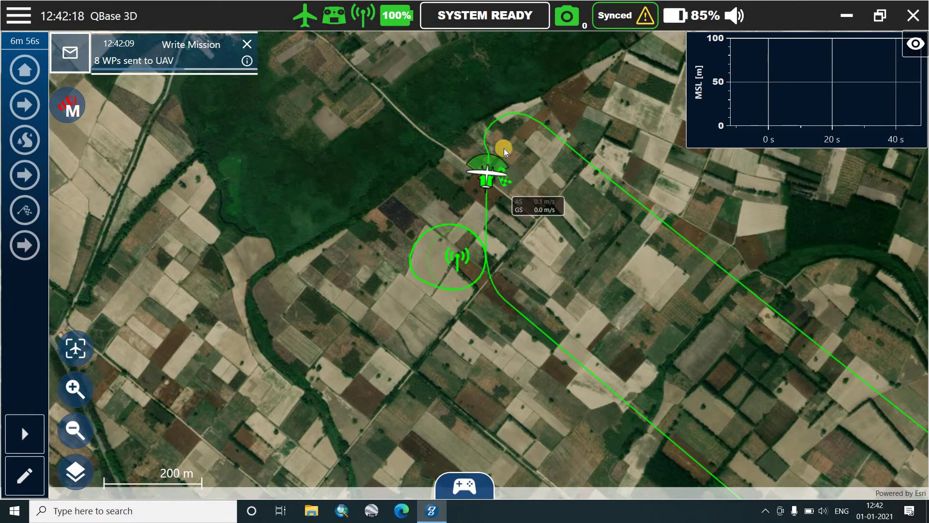
click(306, 18)
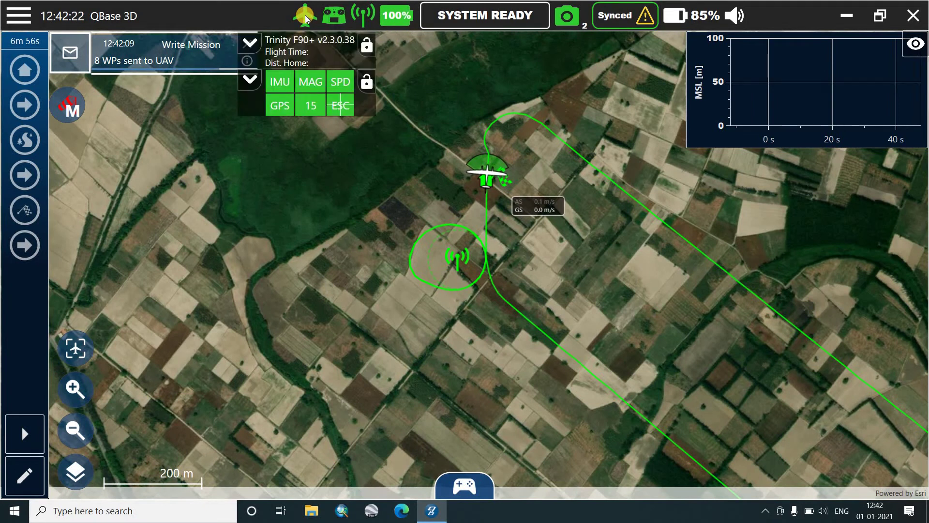
click(259, 43)
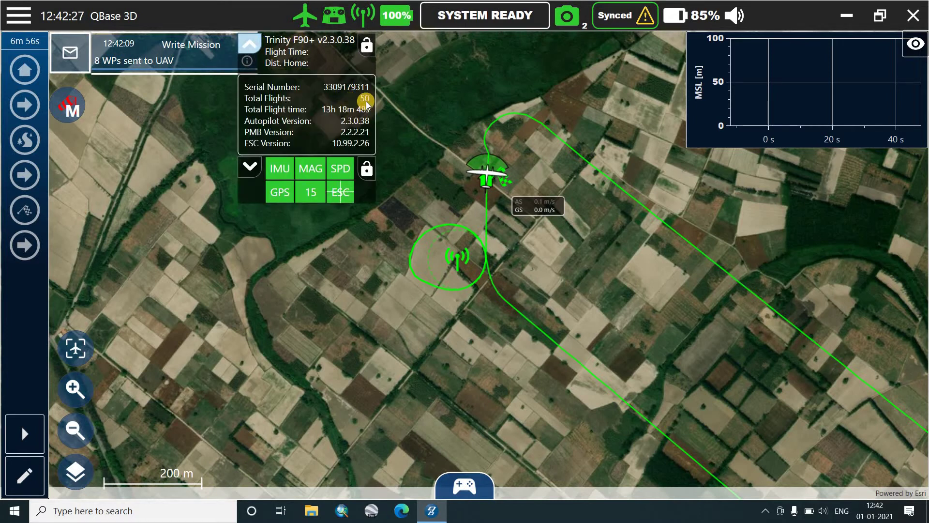
click(250, 168)
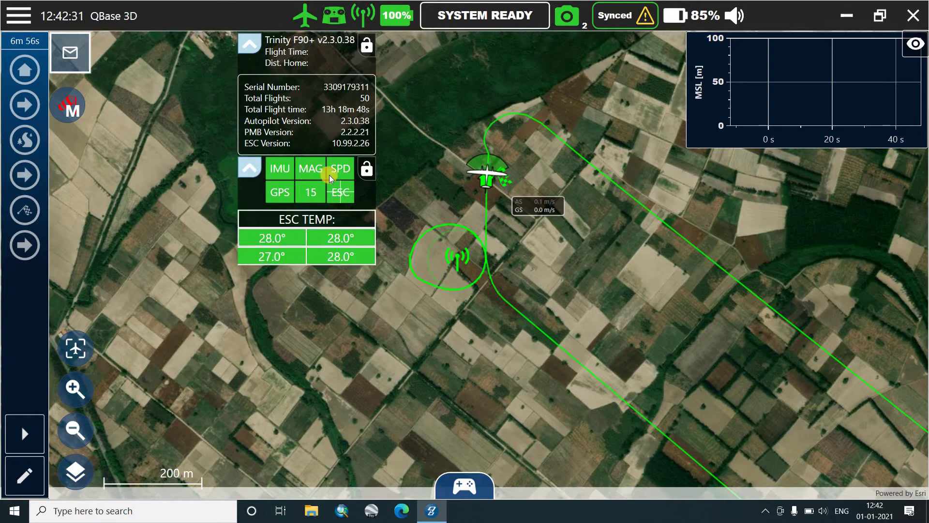
click(260, 125)
click(364, 17)
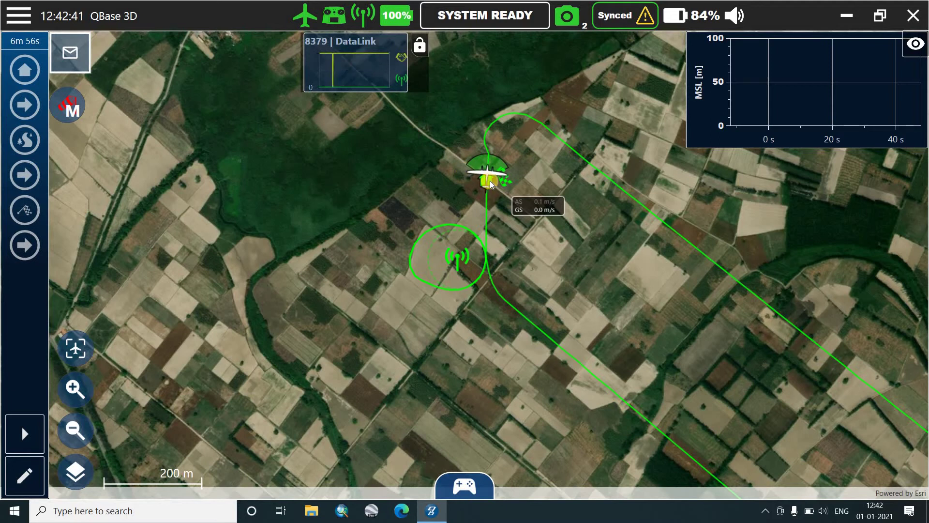
Step: Inspect the camera payload's PMB version and trigger panel, and recheck the aircraft's data link graph
click(364, 70)
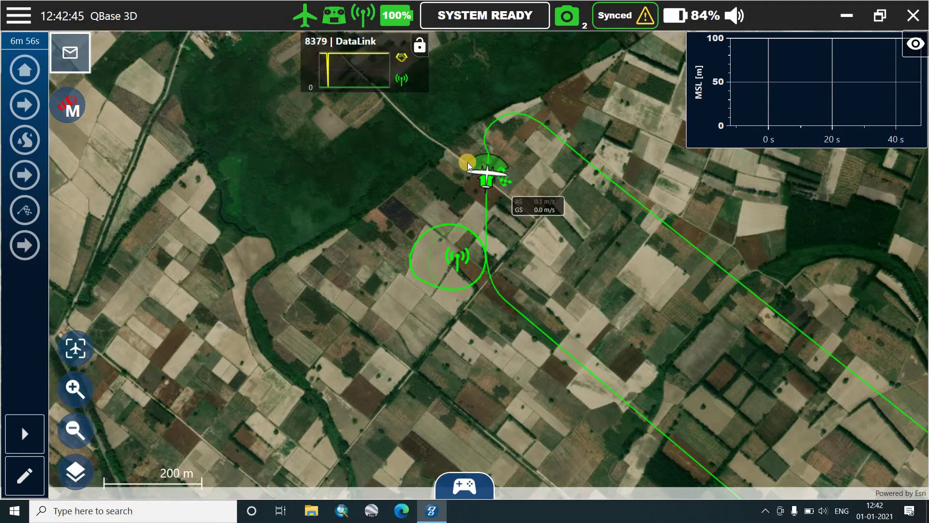
click(571, 27)
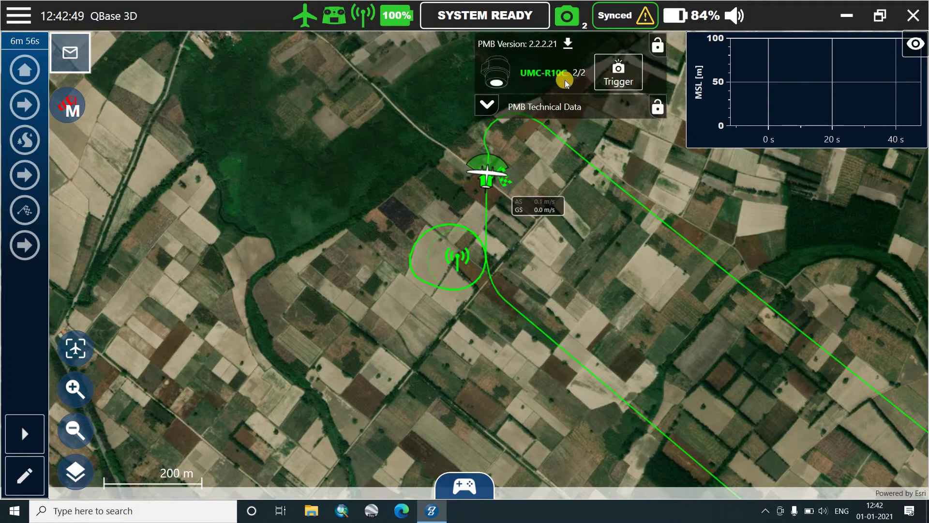
click(545, 158)
click(362, 21)
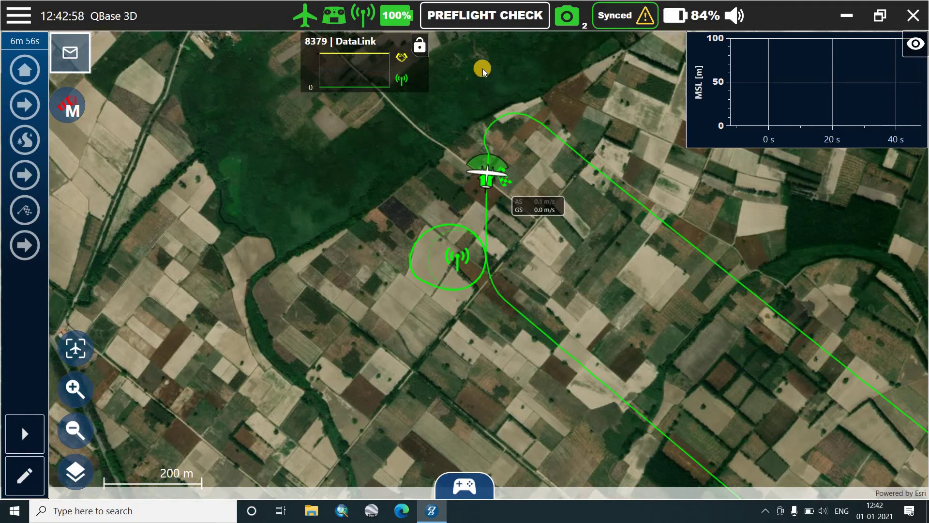
click(528, 203)
Step: Follow the aircraft on the map from the preflight check through take-off and transition into the mission, including the whole planned route
drag(528, 204, 492, 228)
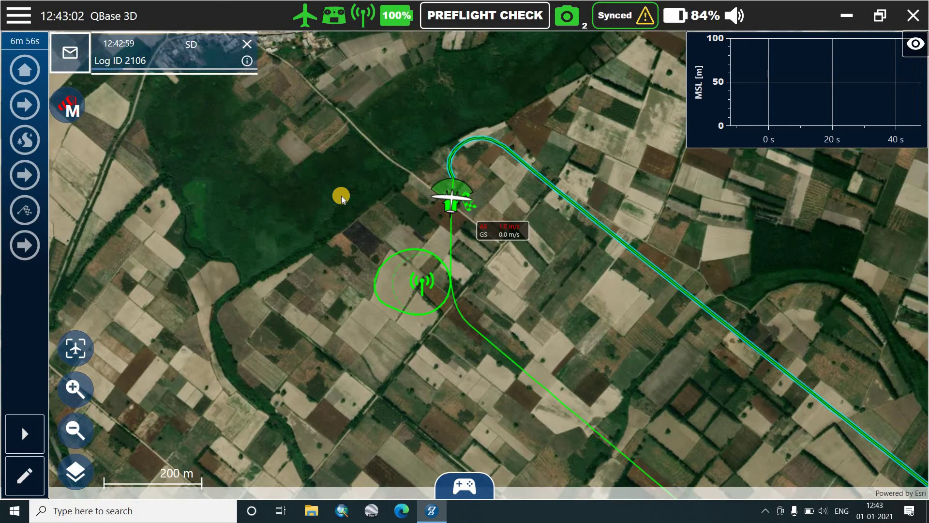
click(342, 197)
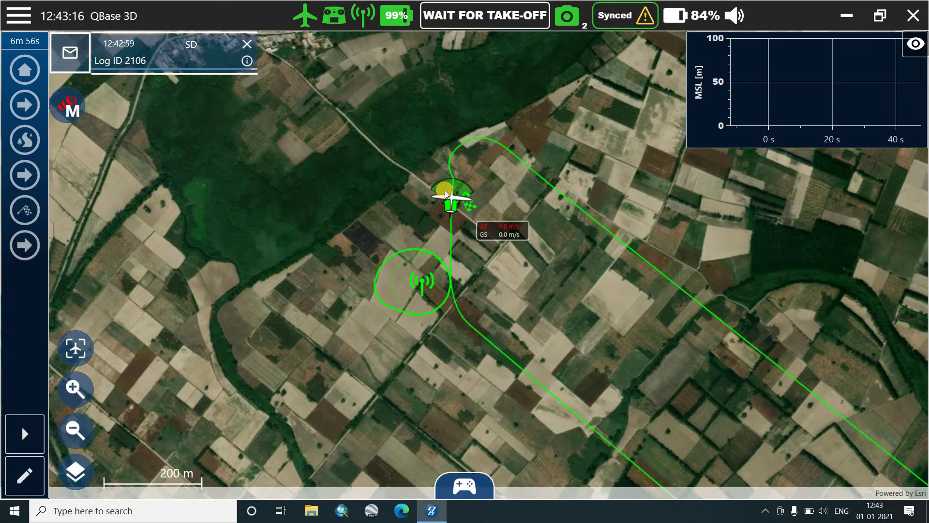
scroll(447, 194, up, 1)
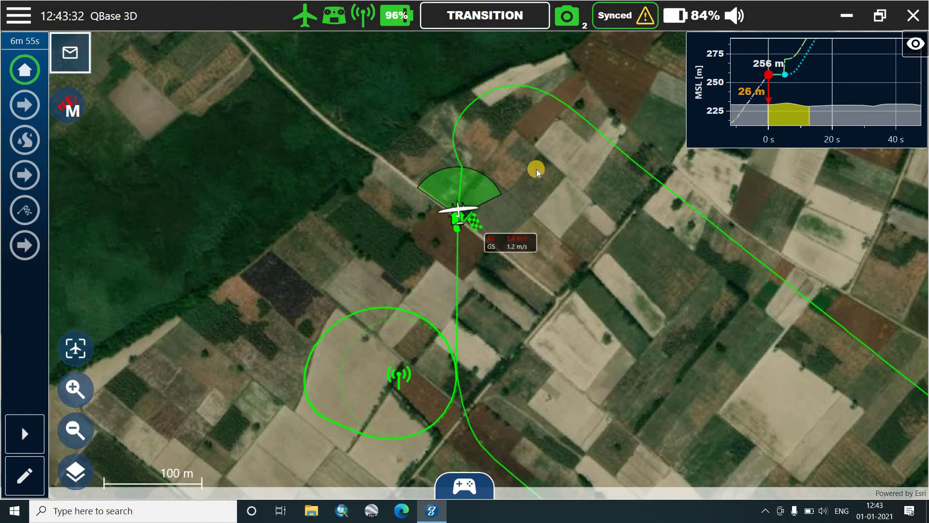
scroll(570, 164, down, 1)
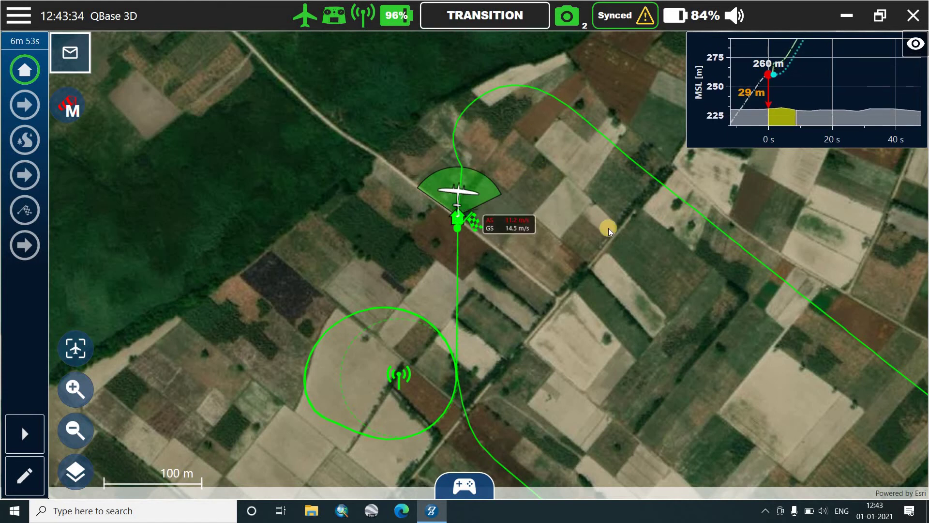
drag(640, 242, 446, 214)
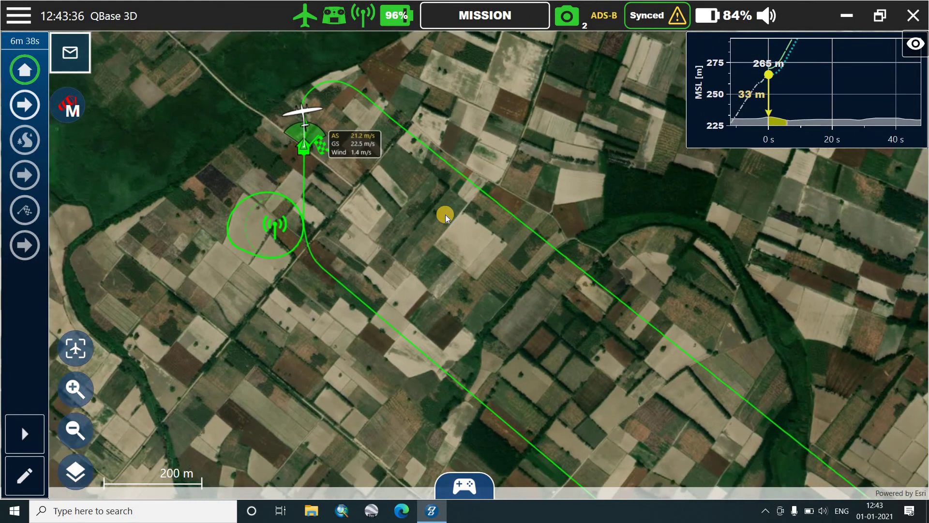
scroll(478, 255, down, 1)
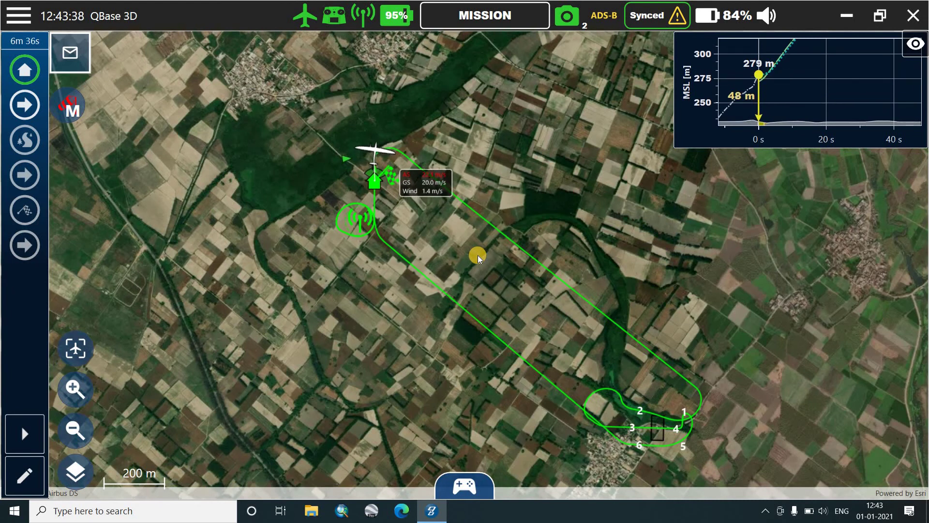